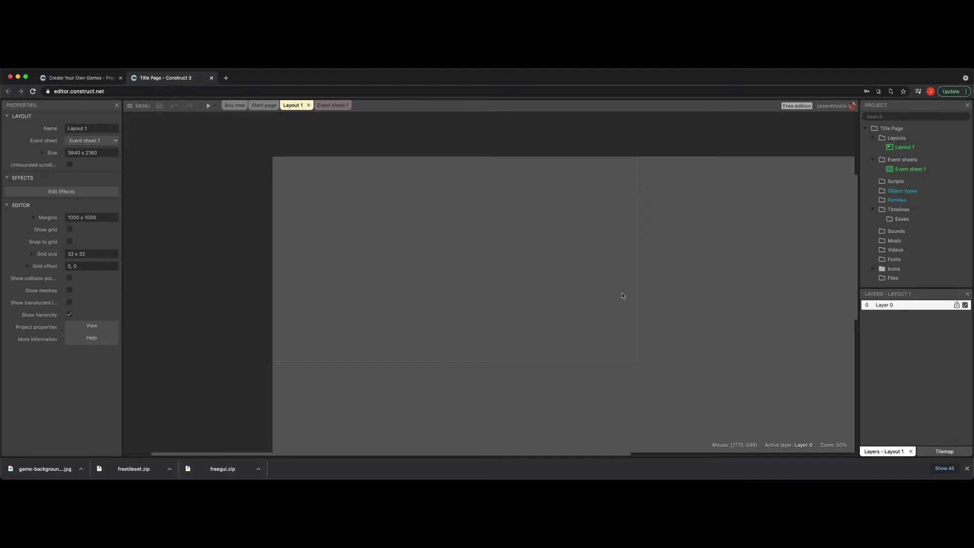
# Choose the Text plugin in the new object type dialog.
pyautogui.doubleClick(428, 258)
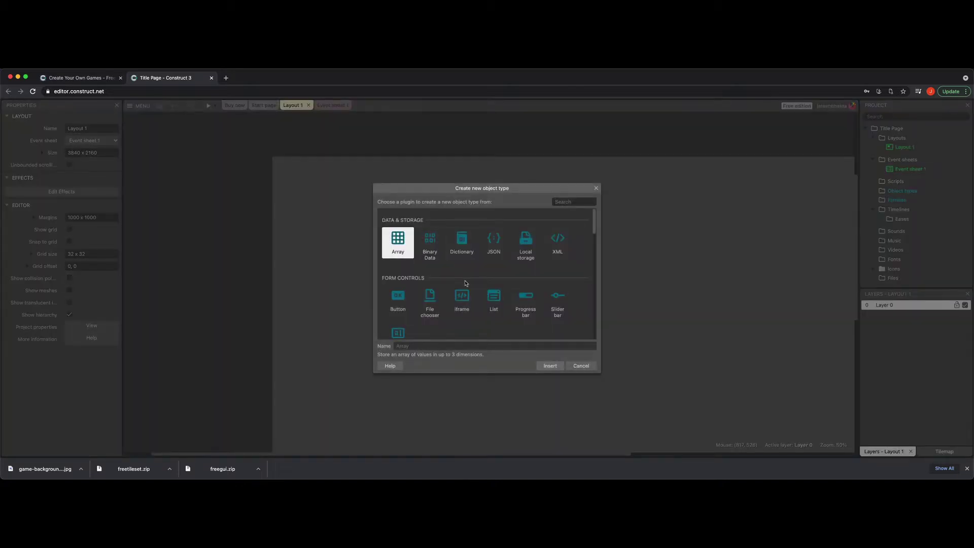
pyautogui.scroll(-1, 465, 283)
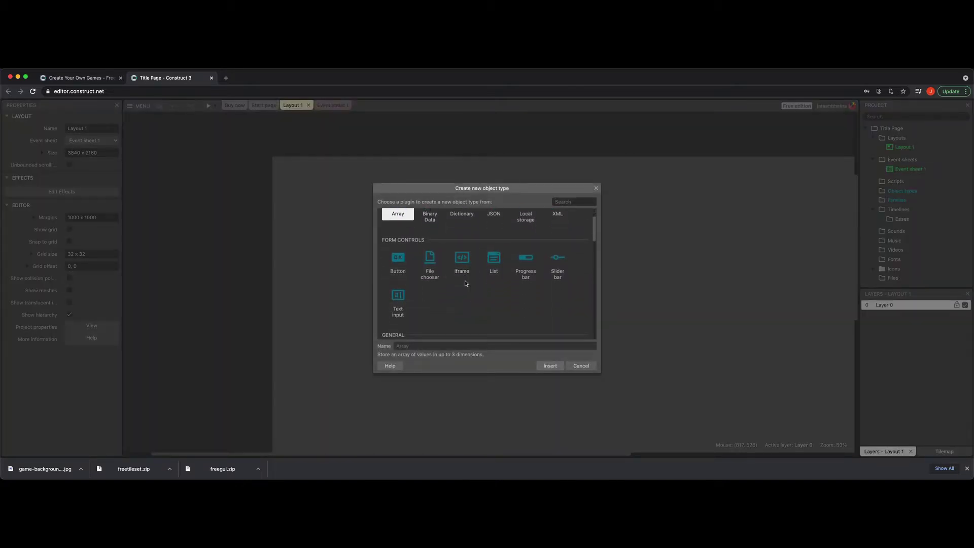
pyautogui.scroll(-2, 465, 283)
pyautogui.scroll(-1, 465, 283)
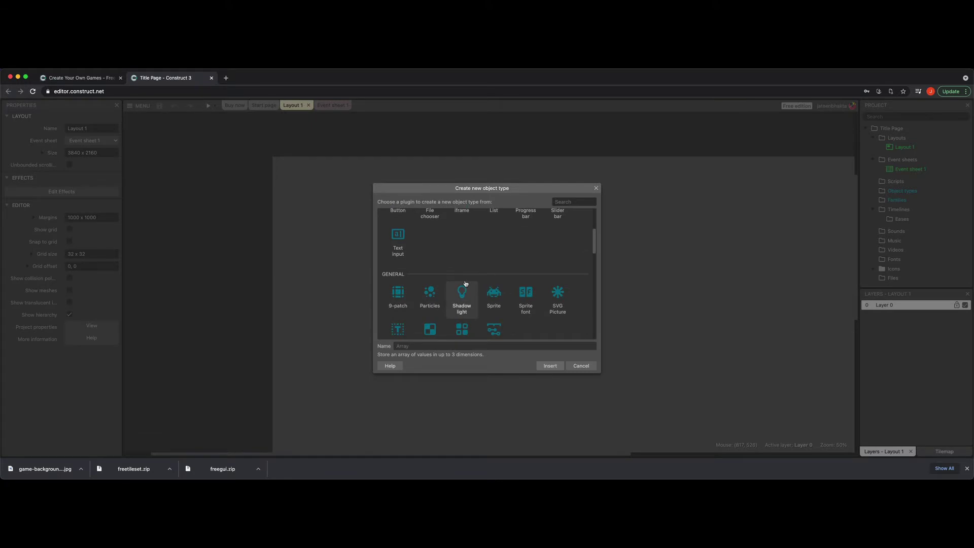
pyautogui.click(488, 294)
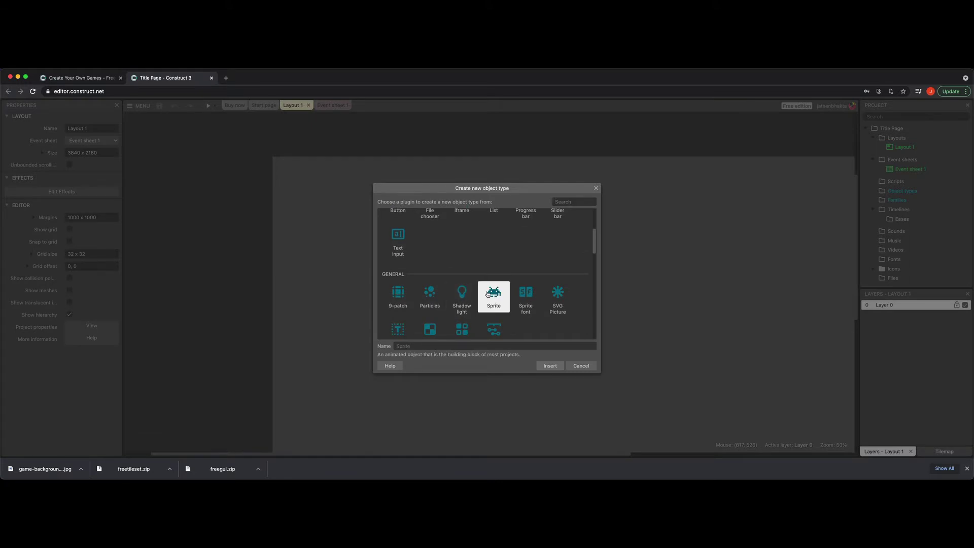
pyautogui.scroll(-1, 488, 294)
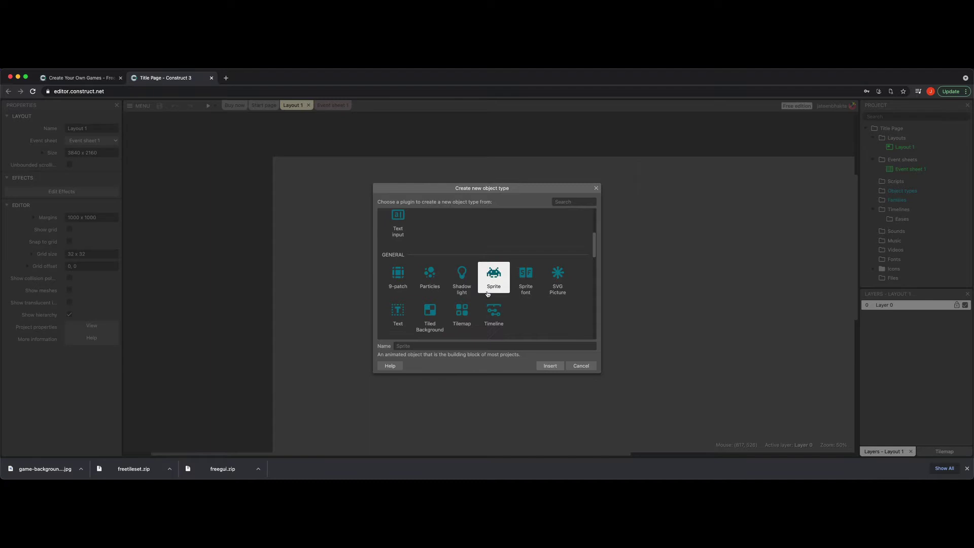
pyautogui.click(399, 306)
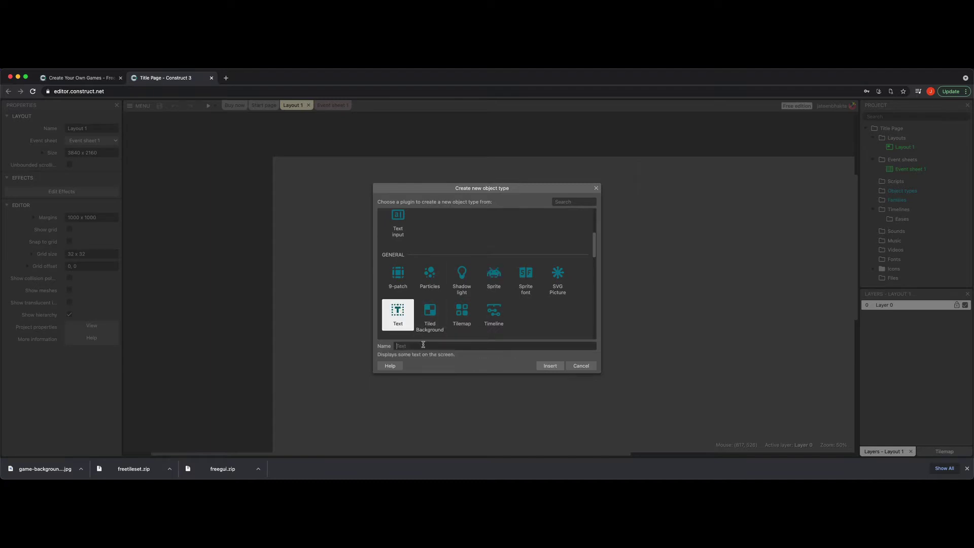
# Name the new Text object type 'Title' and insert it.
pyautogui.write('Tit')
pyautogui.press('BackSpace')
pyautogui.press('BackSpace')
pyautogui.press('BackSpace')
pyautogui.write('Title')
pyautogui.click(547, 365)
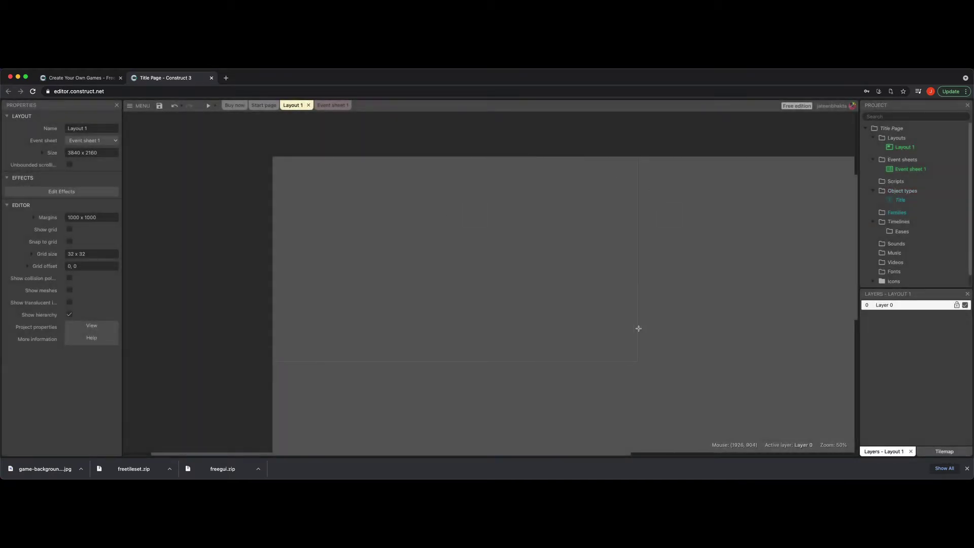
# Place a Title text instance near the layout's upper middle.
pyautogui.click(423, 211)
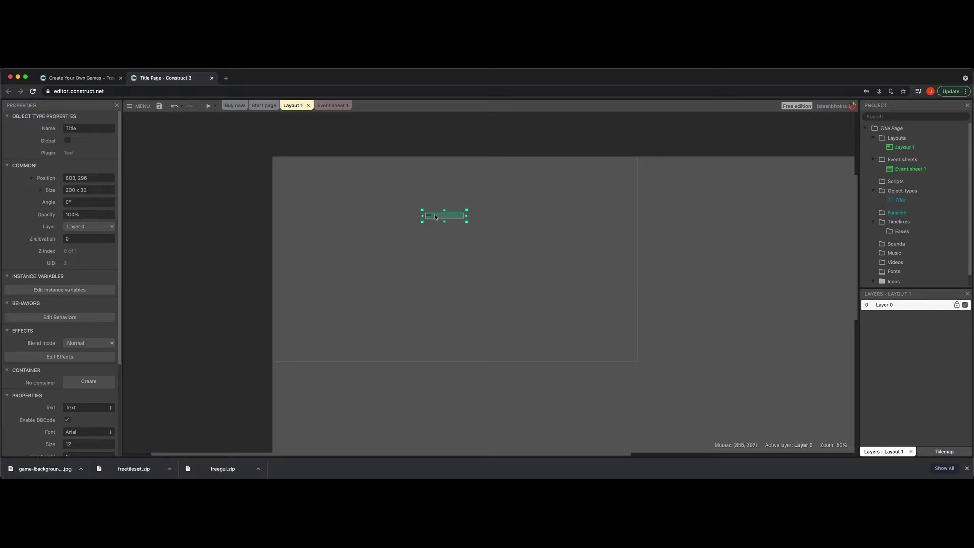
# Replace the Title's placeholder text with 'My Awesome First Game'.
pyautogui.doubleClick(435, 217)
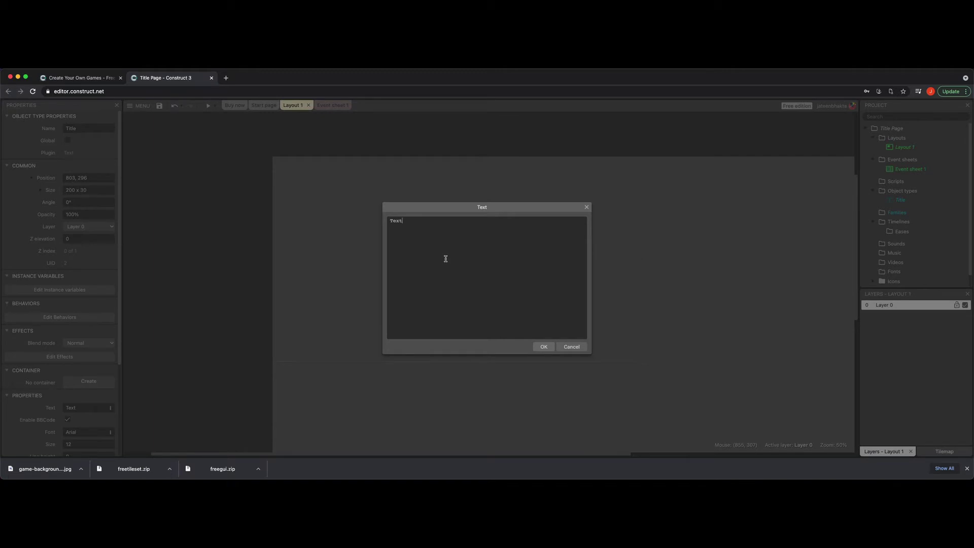
pyautogui.press('super+a')
pyautogui.write('T')
pyautogui.write('eso')
pyautogui.write('irs')
pyautogui.write('Gam')
pyautogui.click(541, 347)
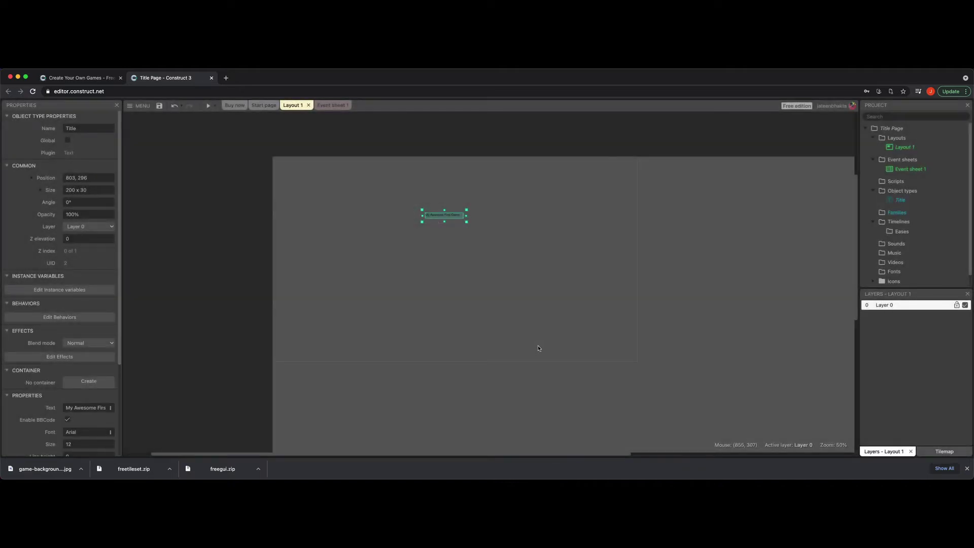
# Reselect the heading and bring up its Font property in the Properties panel.
pyautogui.click(539, 348)
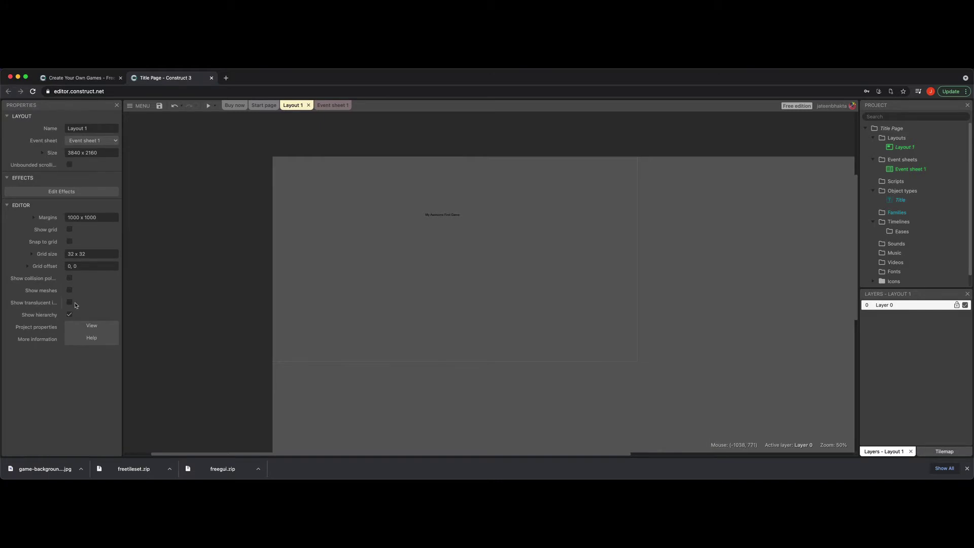
pyautogui.click(452, 217)
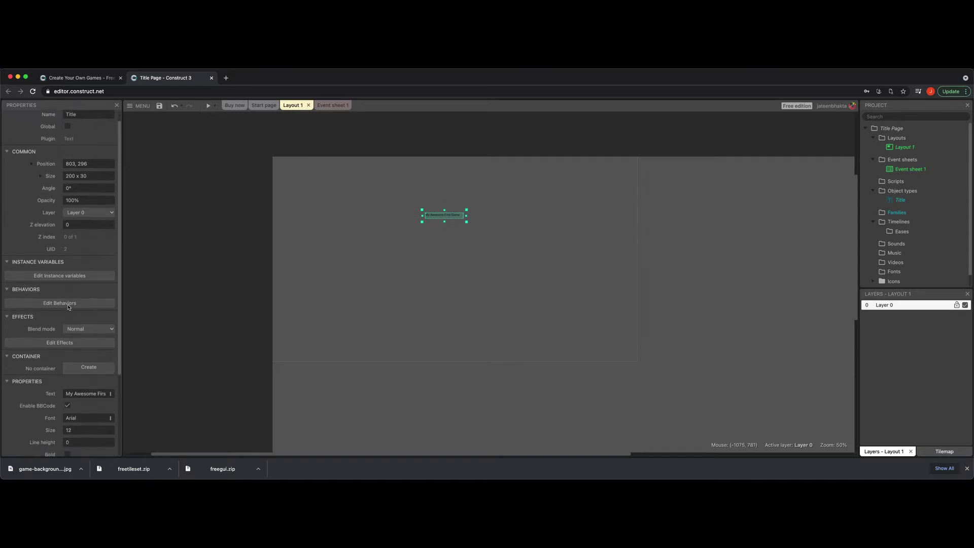
pyautogui.scroll(-2, 69, 306)
pyautogui.scroll(-1, 69, 306)
pyautogui.scroll(-1, 69, 303)
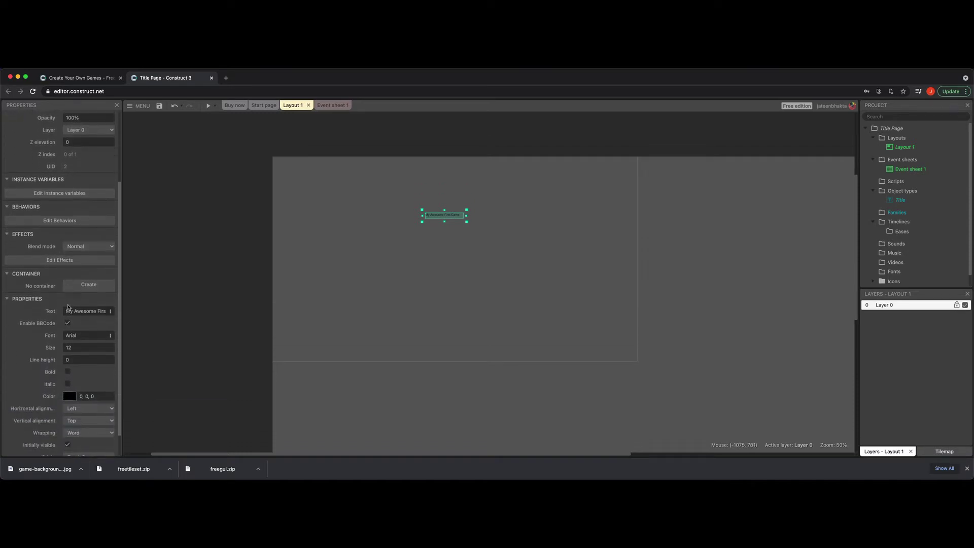
pyautogui.scroll(-2, 71, 299)
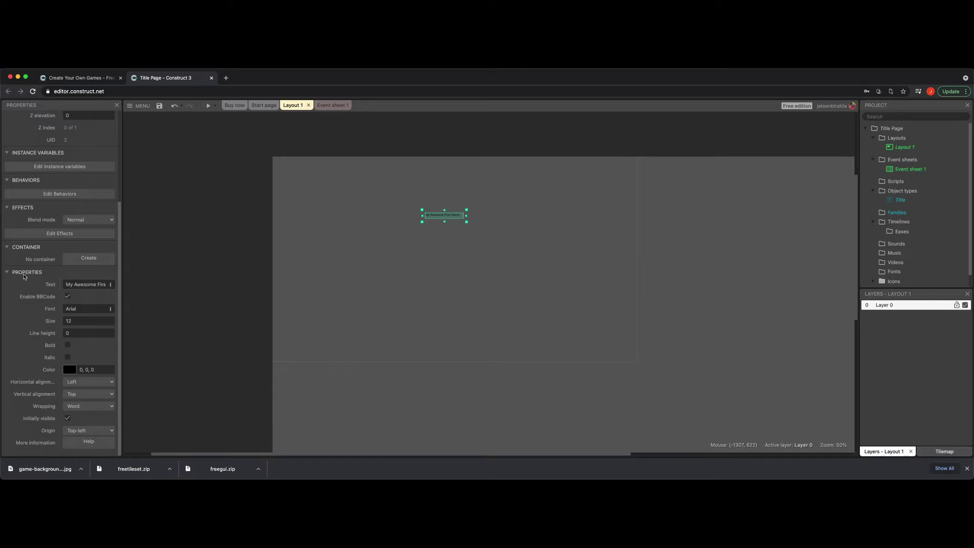
pyautogui.click(51, 287)
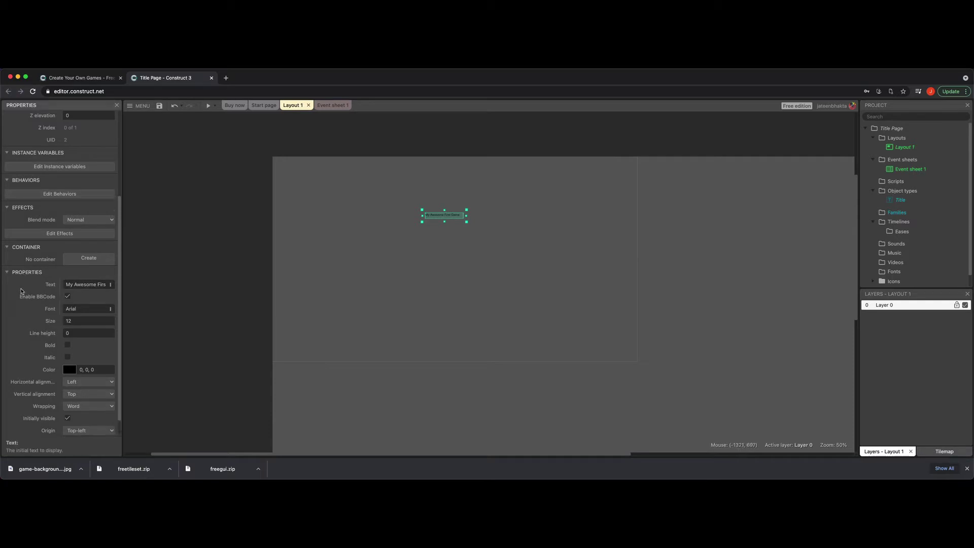
pyautogui.click(73, 308)
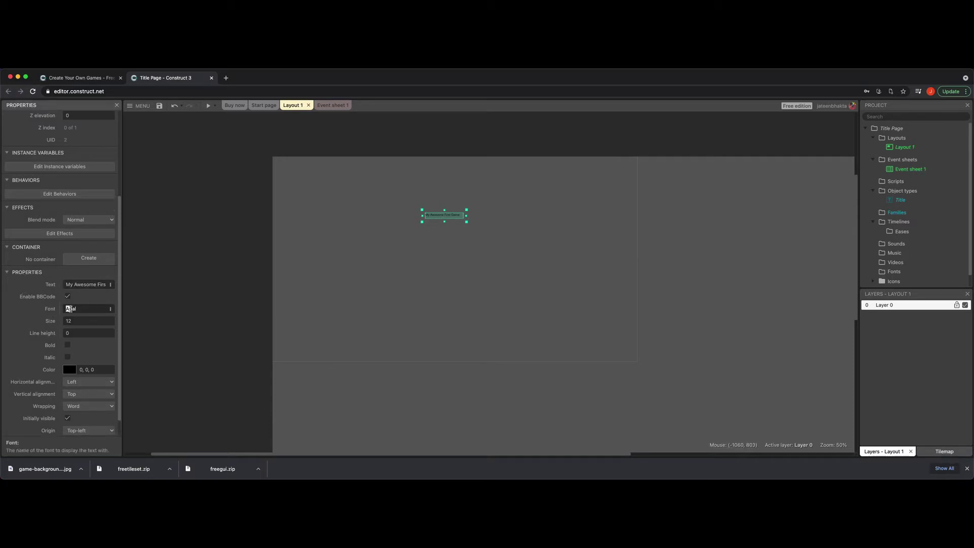
# Pick Lucida Sans in the heading's font picker, after briefly trying Impact.
pyautogui.click(111, 309)
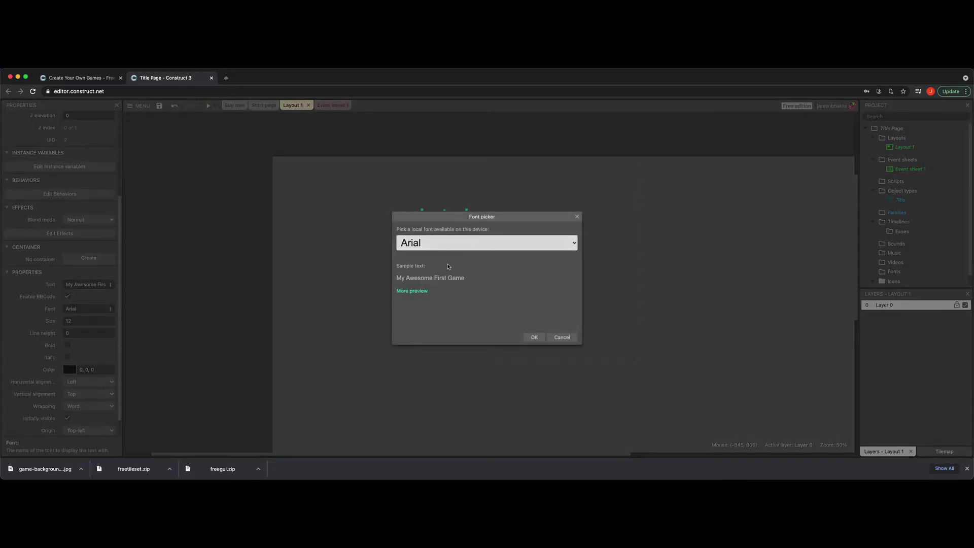
pyautogui.click(575, 244)
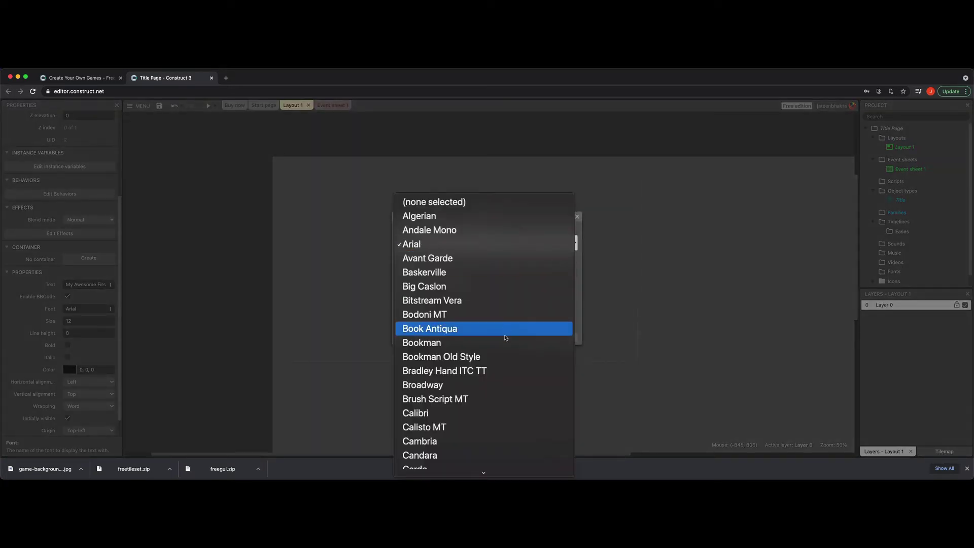
pyautogui.scroll(-5, 505, 337)
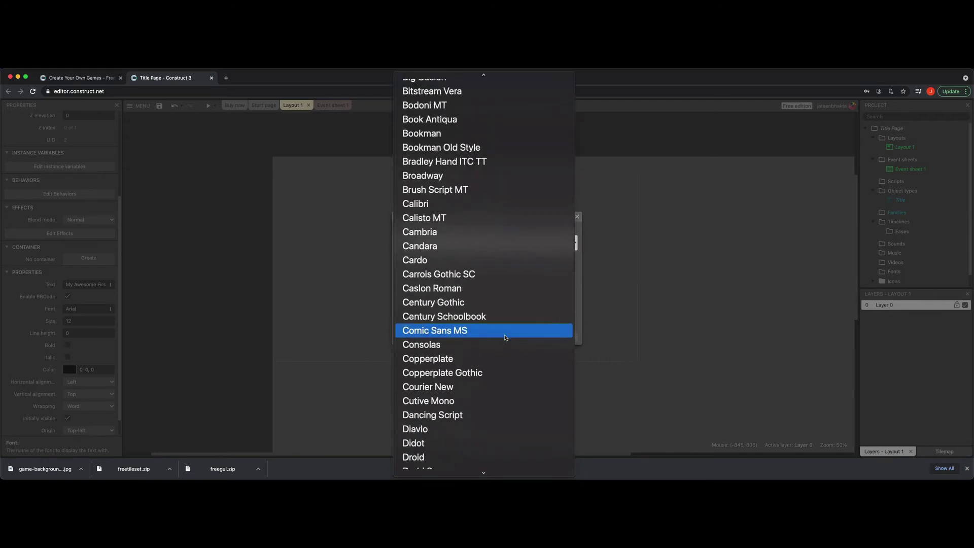
pyautogui.scroll(-5, 505, 337)
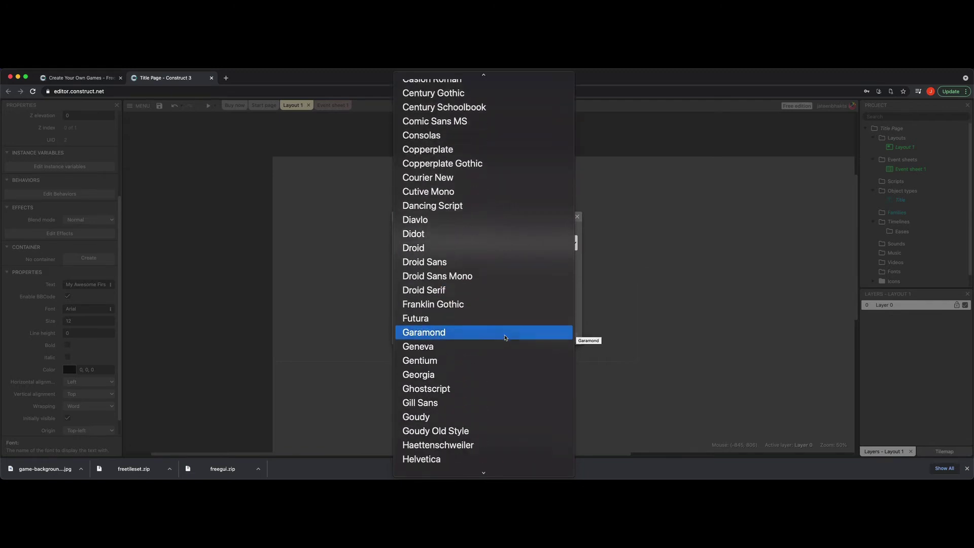
pyautogui.scroll(-4, 506, 338)
pyautogui.scroll(-1, 506, 338)
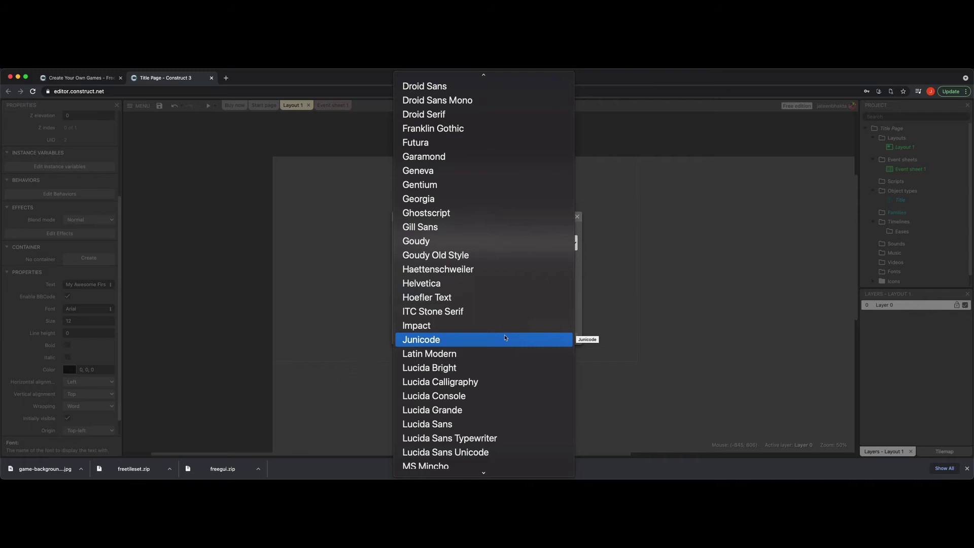
pyautogui.scroll(-10, 505, 338)
pyautogui.scroll(10, 505, 337)
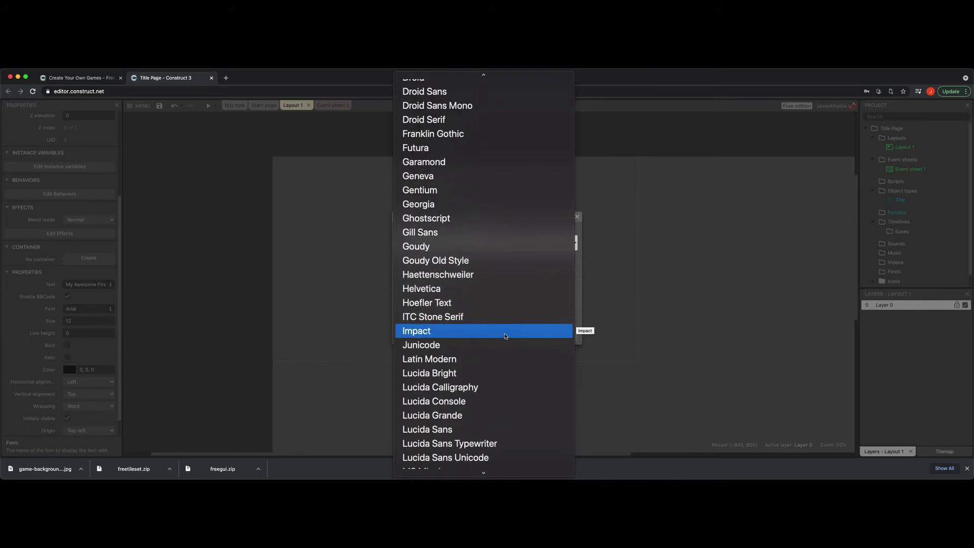
pyautogui.click(505, 336)
pyautogui.click(497, 241)
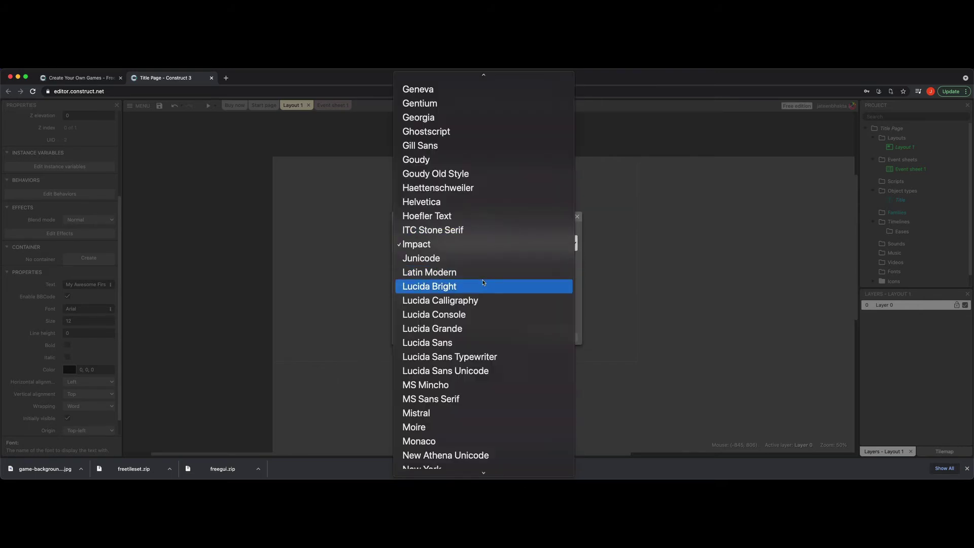
pyautogui.click(487, 342)
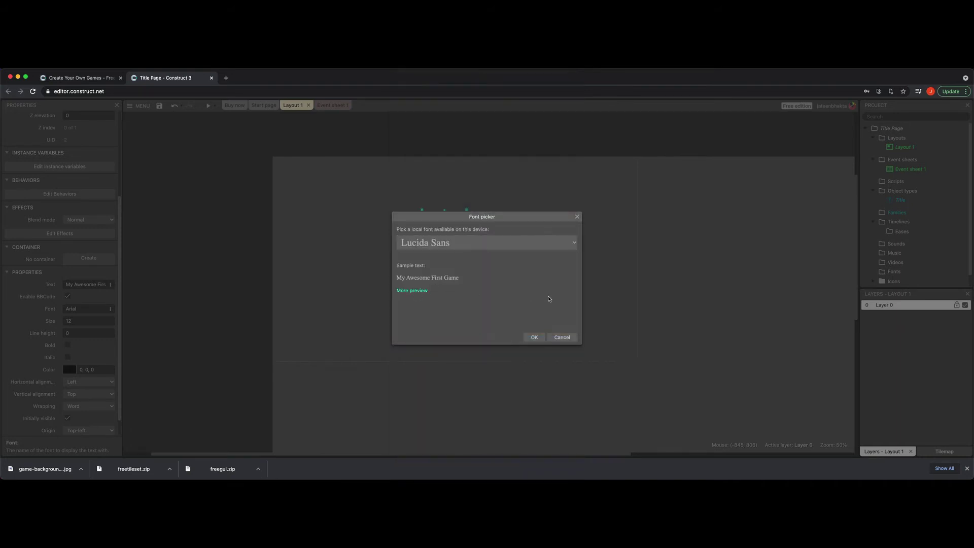
# Confirm Lucida Sans and set the heading's text size to 100.
pyautogui.click(534, 337)
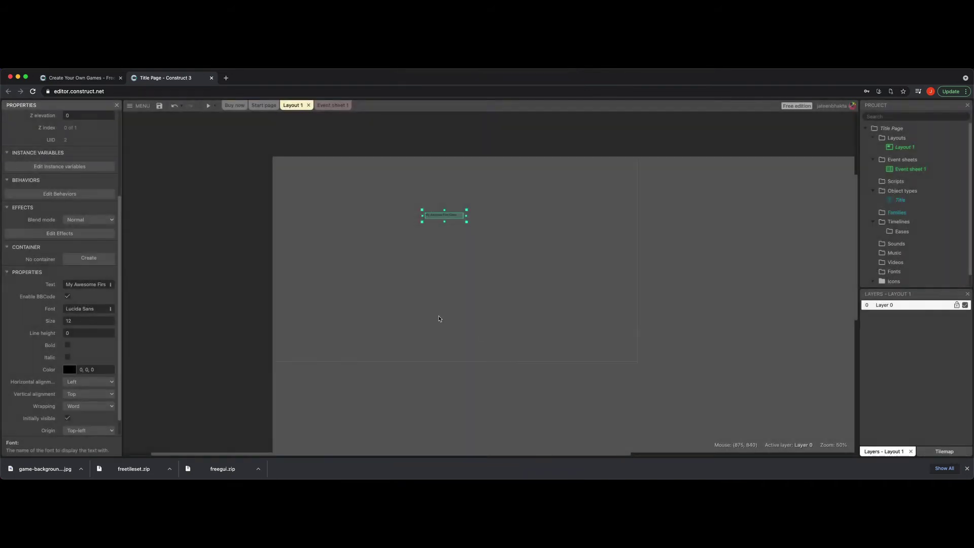
pyautogui.doubleClick(79, 320)
pyautogui.write('100')
pyautogui.press('Tab')
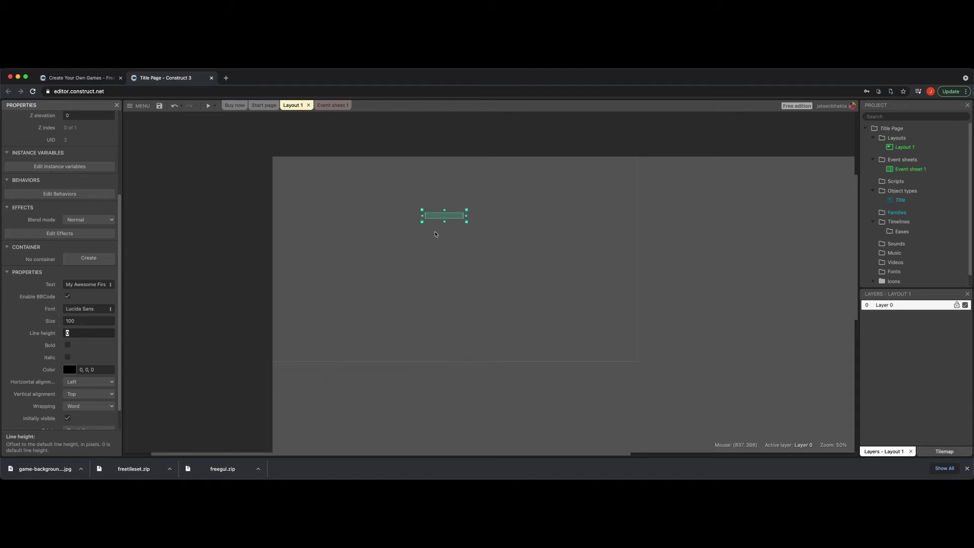
pyautogui.click(435, 234)
pyautogui.click(443, 219)
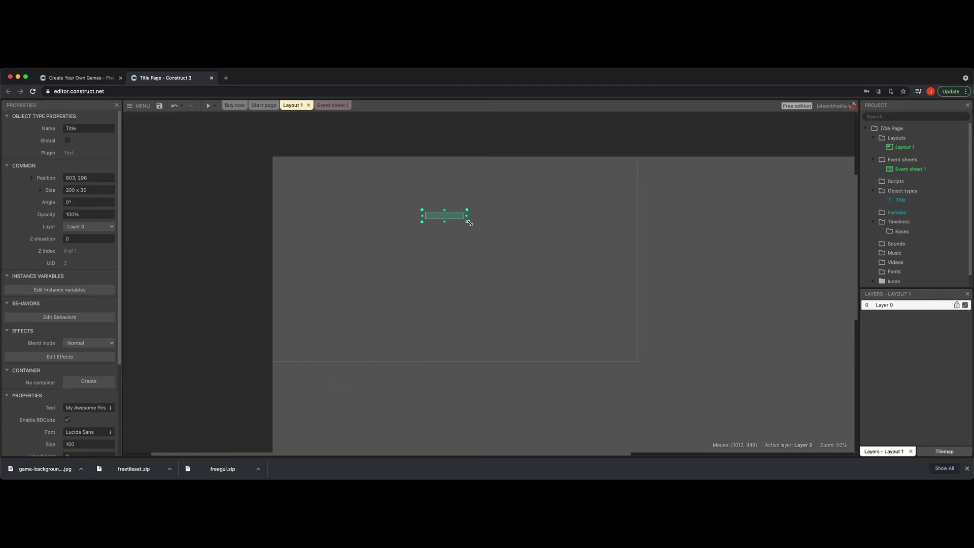
# Enlarge the Title box, move it to the top-left, and check it in a preview.
pyautogui.moveTo(465, 222); pyautogui.dragTo(615, 276)
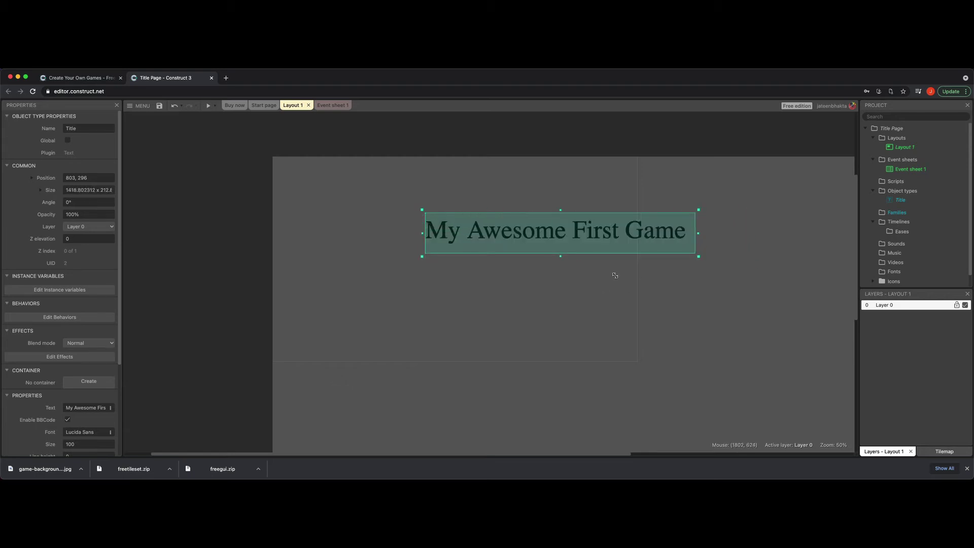
pyautogui.moveTo(615, 238); pyautogui.dragTo(477, 195)
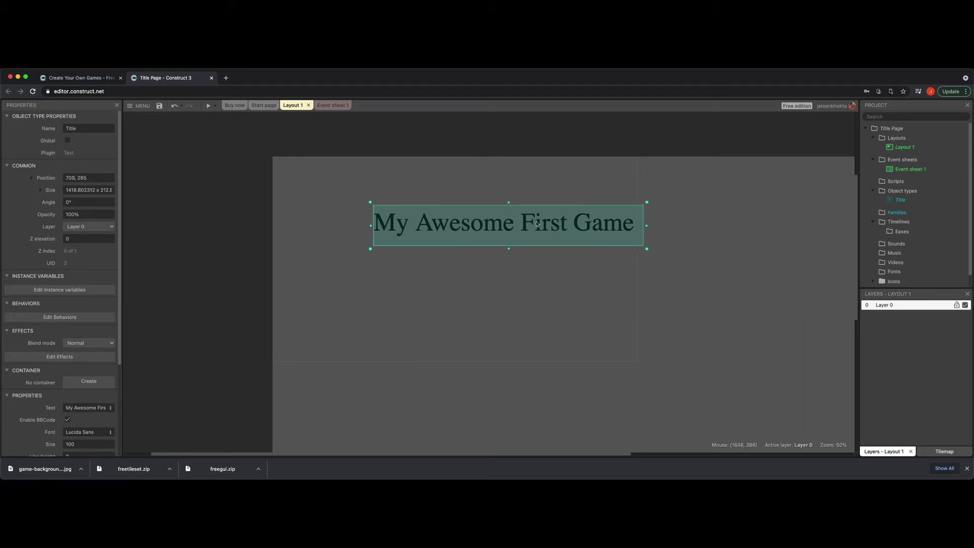
pyautogui.click(485, 267)
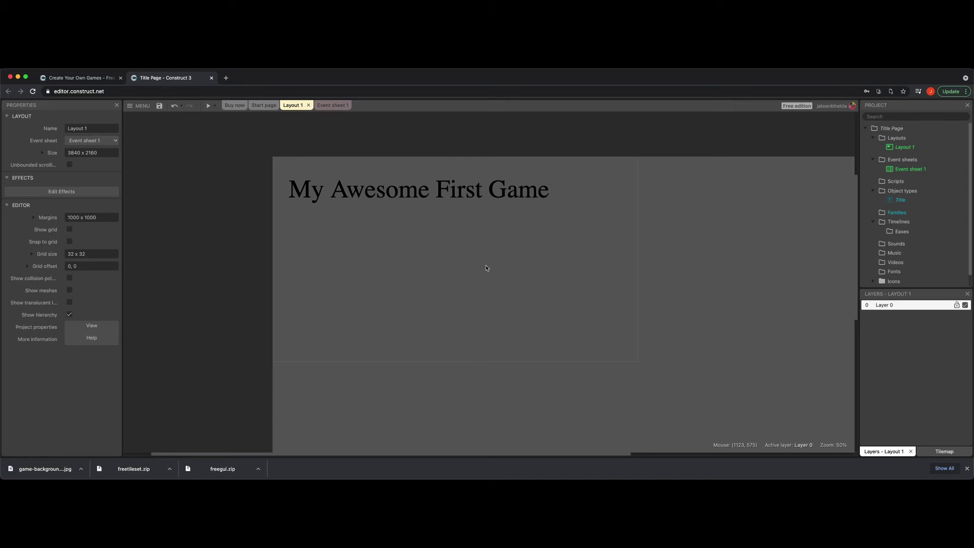
pyautogui.click(208, 106)
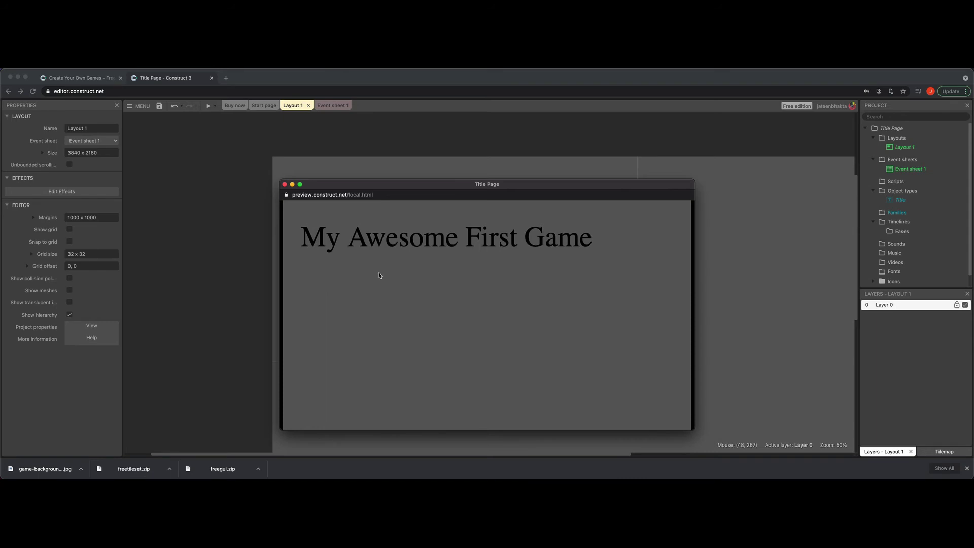
pyautogui.click(285, 184)
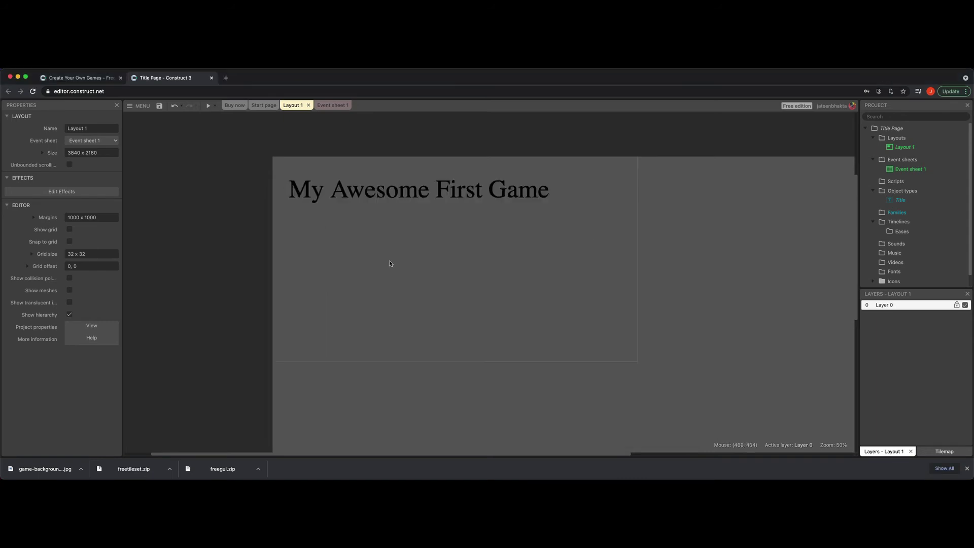
# Choose the Text plugin and insert it as object type 'StartGameText'.
pyautogui.doubleClick(390, 263)
pyautogui.scroll(-2, 486, 285)
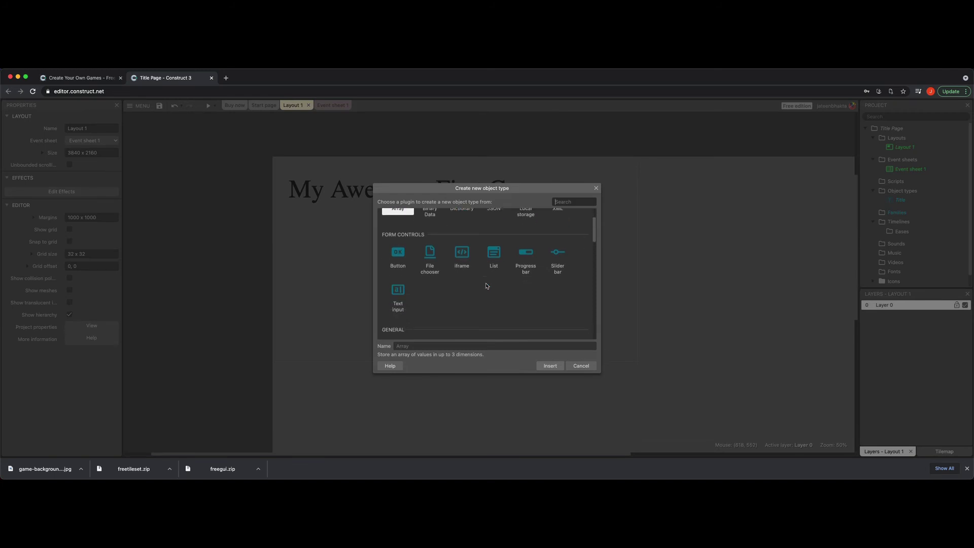
pyautogui.scroll(-3, 486, 285)
pyautogui.click(400, 317)
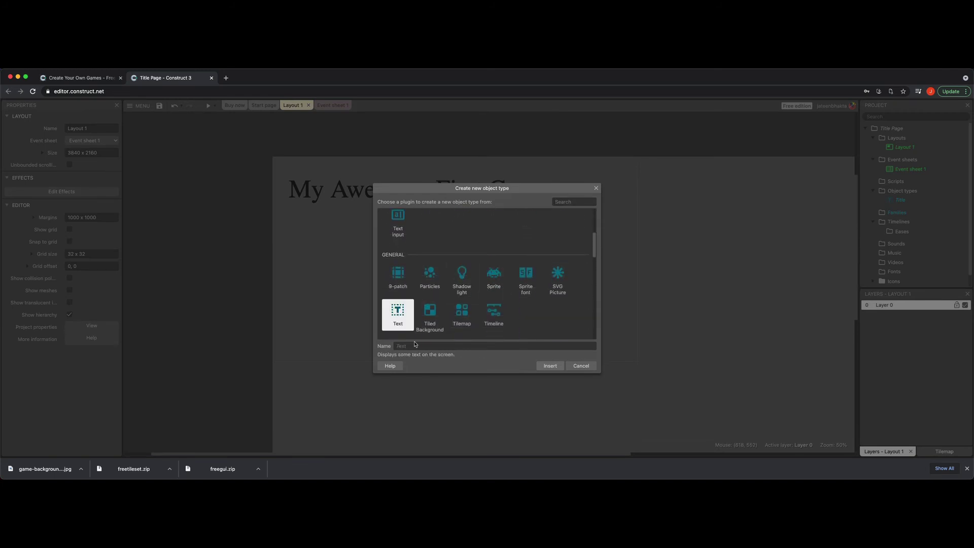
pyautogui.click(416, 344)
pyautogui.write('Click')
pyautogui.press('BackSpace')
pyautogui.press('BackSpace')
pyautogui.write('Start')
pyautogui.write('GameTex')
pyautogui.write('t')
pyautogui.press('Return')
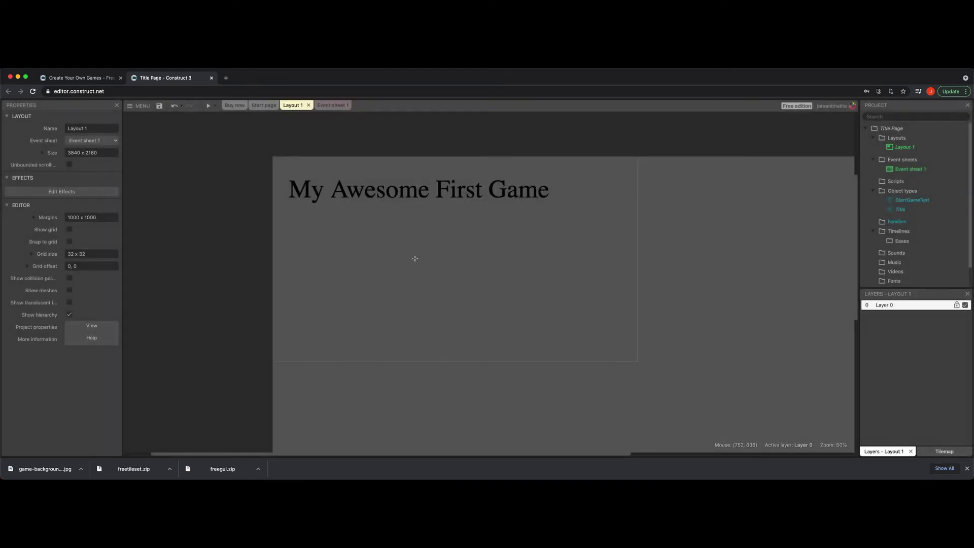
# Place a StartGameText instance below the heading and set its text to 'Start Game'.
pyautogui.click(421, 273)
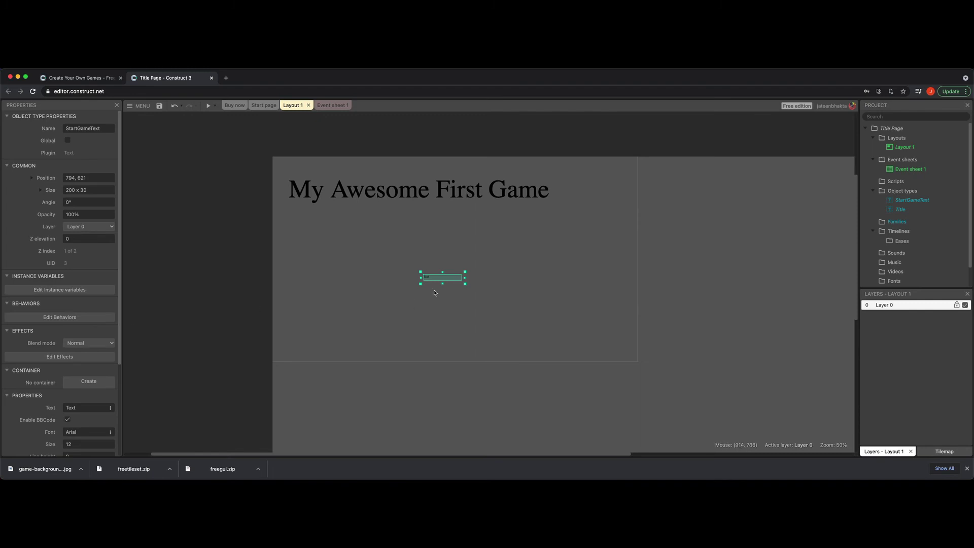
pyautogui.doubleClick(425, 277)
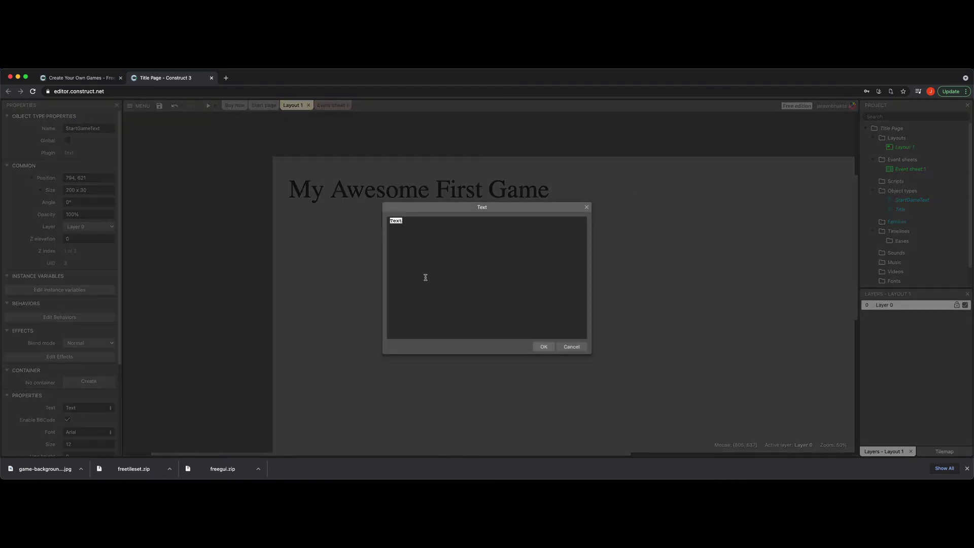
pyautogui.write('Start ')
pyautogui.write('Game')
pyautogui.click(541, 347)
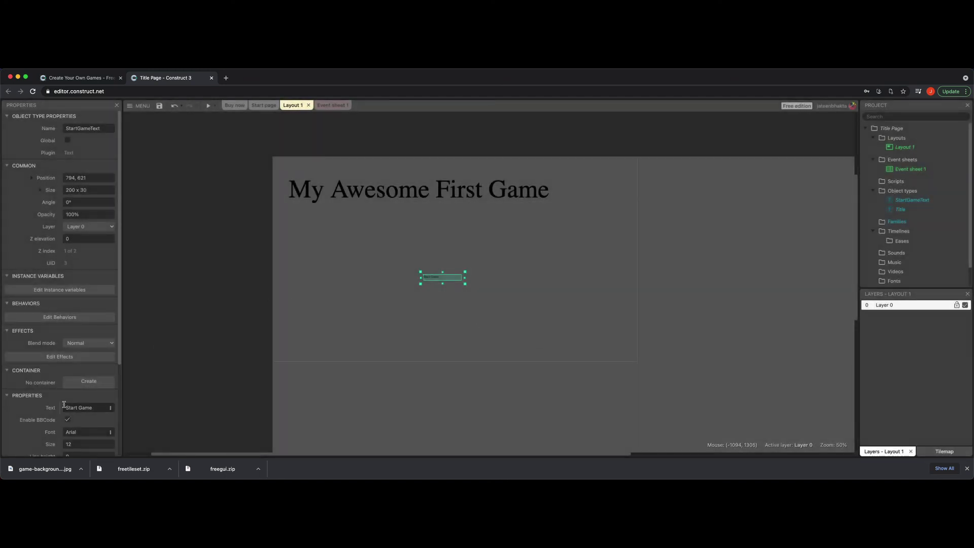
pyautogui.scroll(-3, 44, 404)
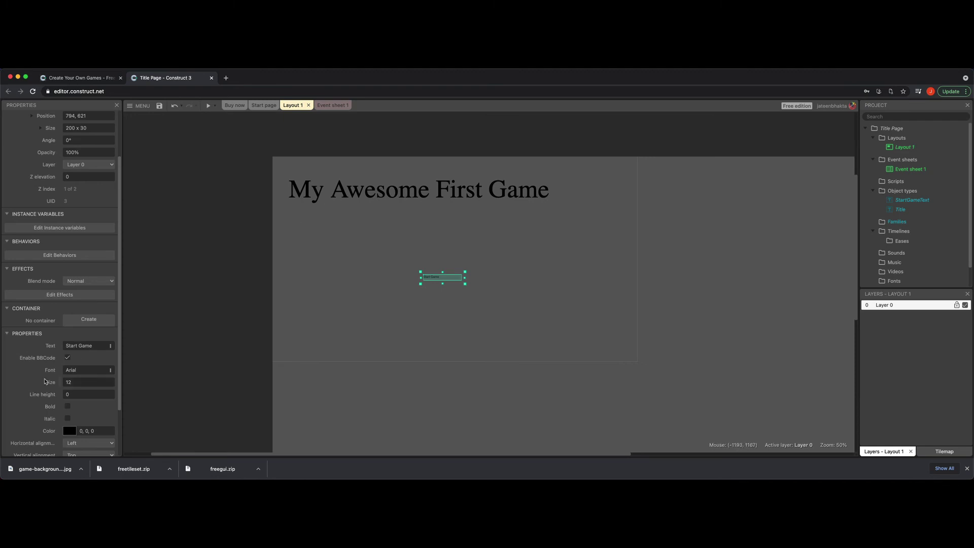
pyautogui.click(344, 197)
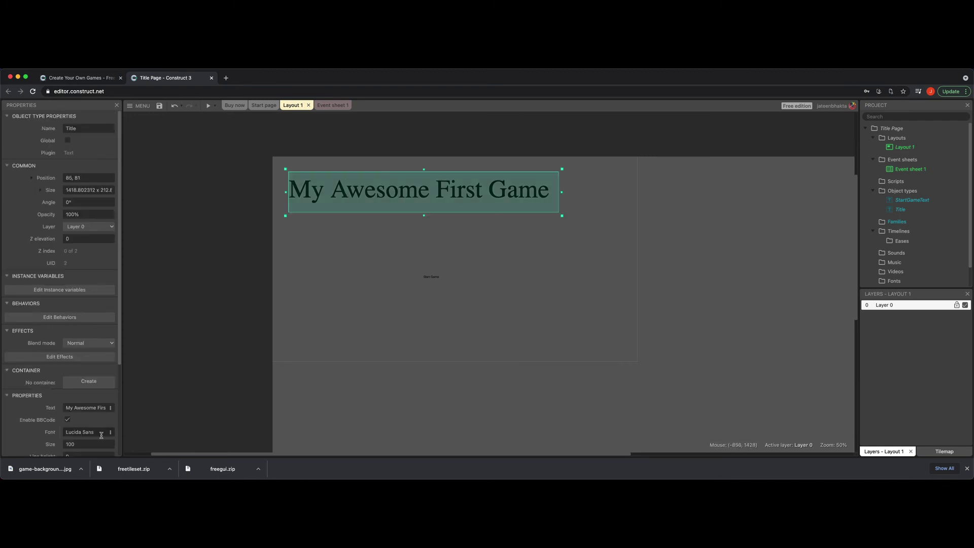
pyautogui.click(430, 279)
# Set the Start Game text's Font property to Lucida Sans via the font picker.
pyautogui.scroll(-3, 84, 366)
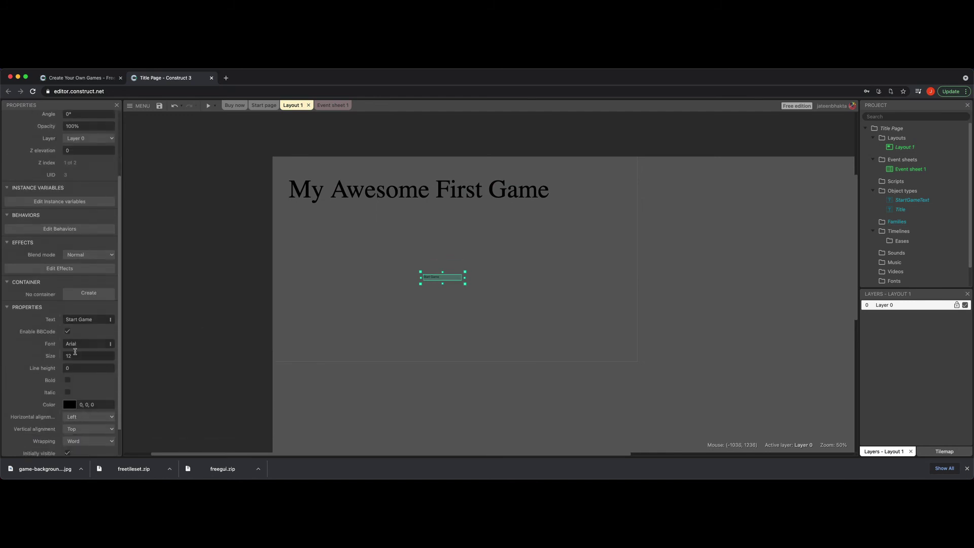
pyautogui.click(74, 343)
pyautogui.click(110, 344)
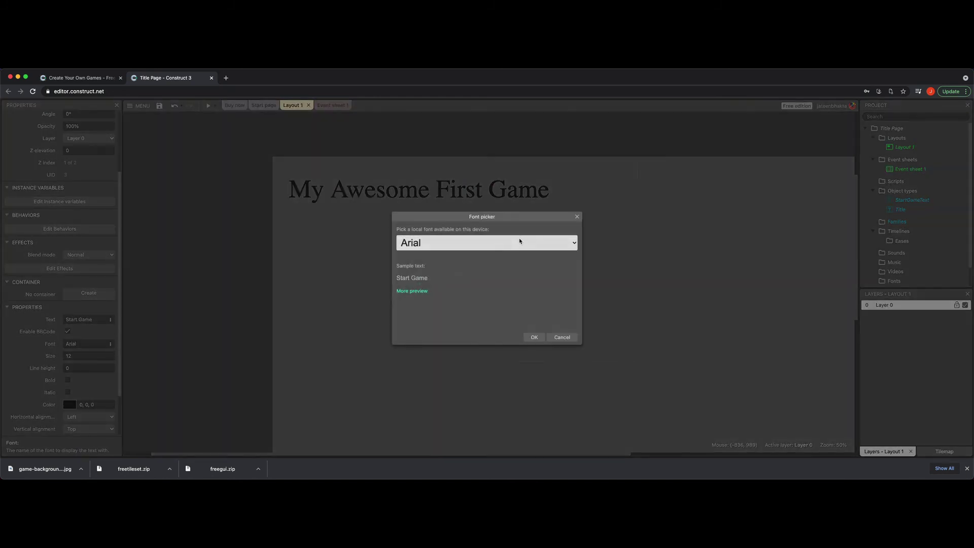
pyautogui.click(578, 244)
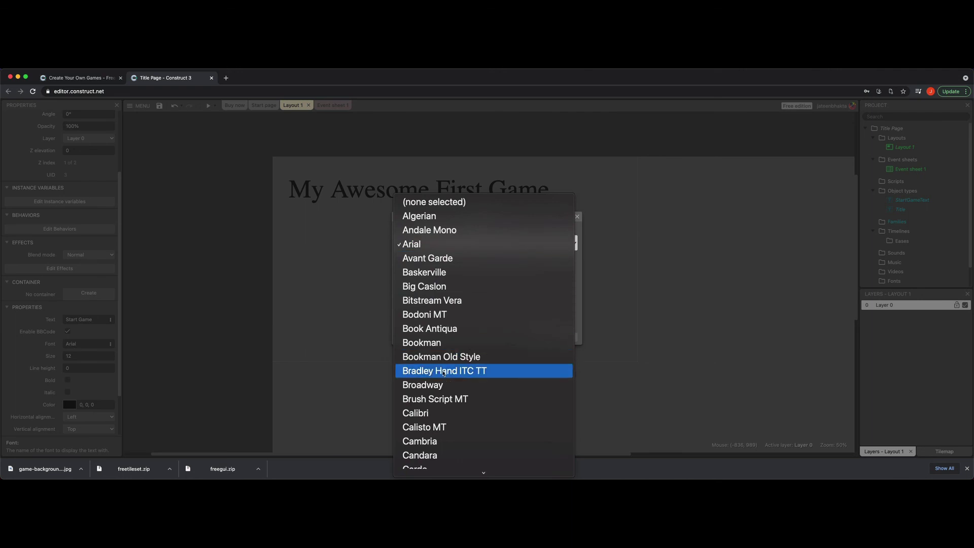
pyautogui.scroll(-5, 443, 372)
pyautogui.scroll(-4, 443, 374)
pyautogui.scroll(-5, 443, 374)
pyautogui.scroll(-1, 438, 385)
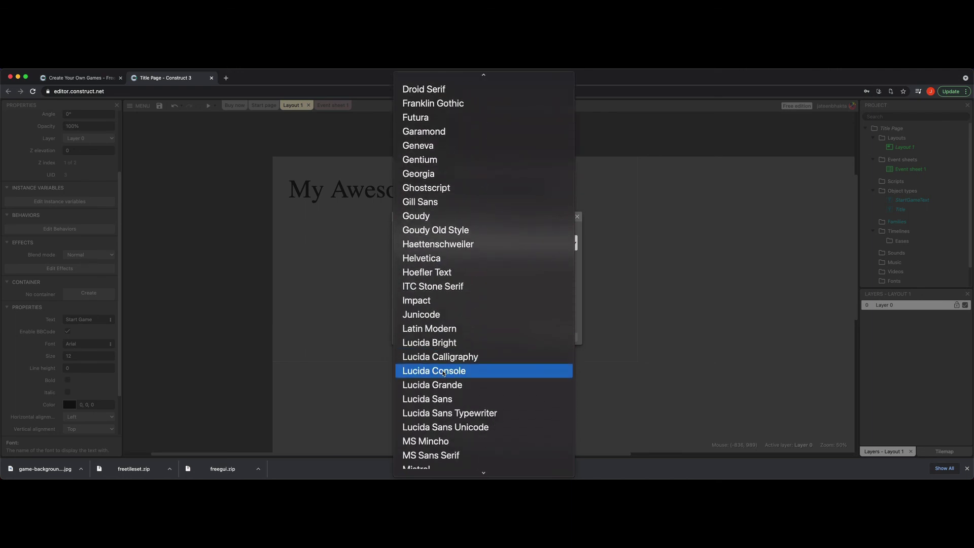
pyautogui.click(431, 399)
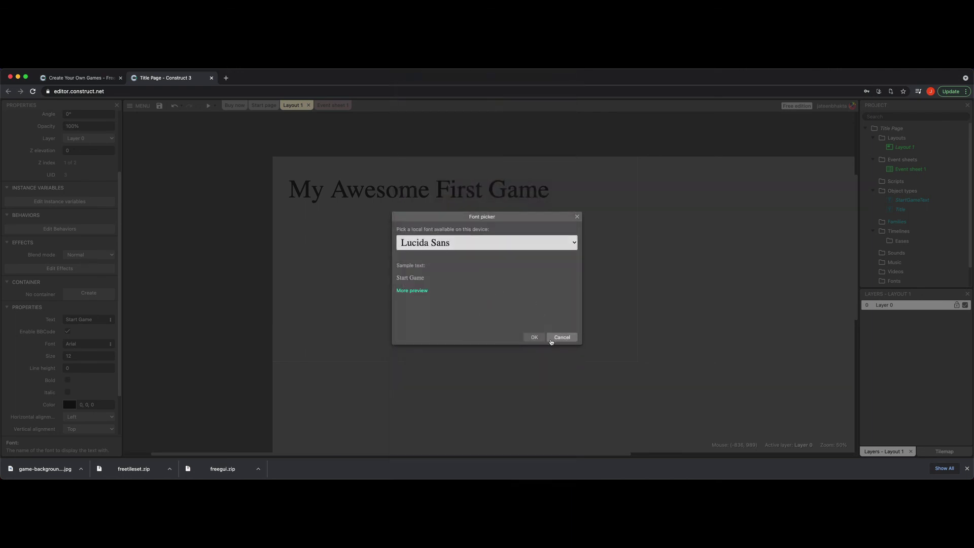
pyautogui.click(535, 338)
# Set the 'Start Game' text to size 48 and widen its box so the full phrase shows.
pyautogui.doubleClick(82, 356)
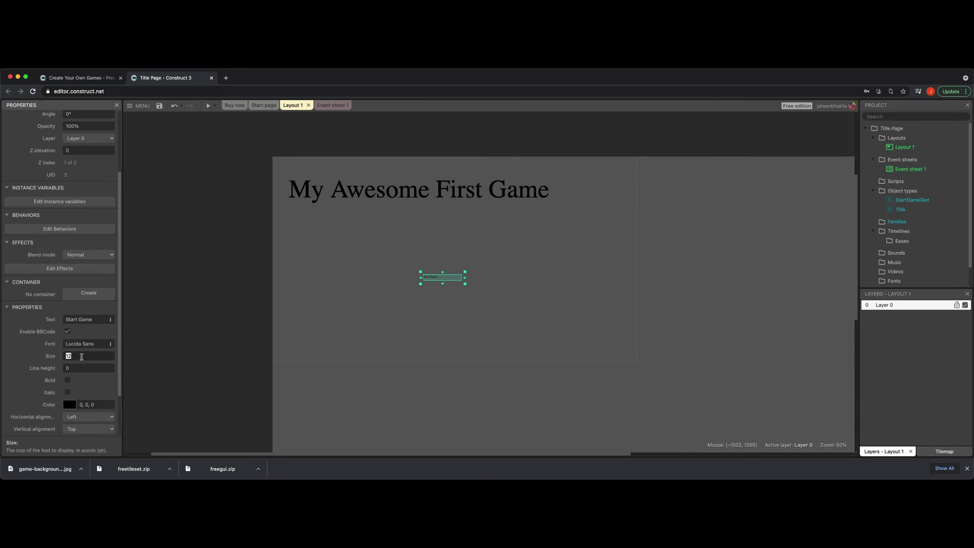
pyautogui.write('48')
pyautogui.press('Tab')
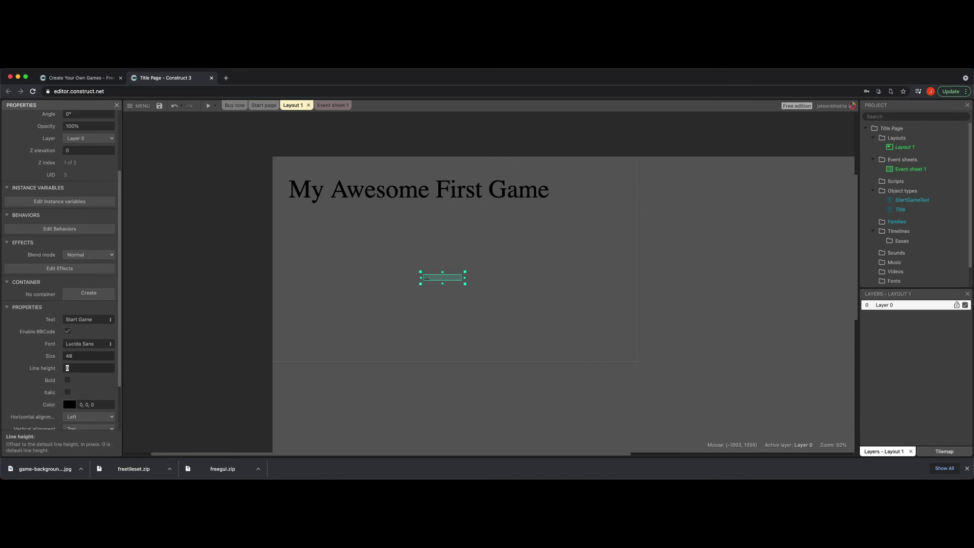
pyautogui.moveTo(465, 284)
pyautogui.mouseDown()
pyautogui.moveTo(473, 298)
pyautogui.moveTo(513, 299)
pyautogui.moveTo(493, 299)
pyautogui.mouseUp()
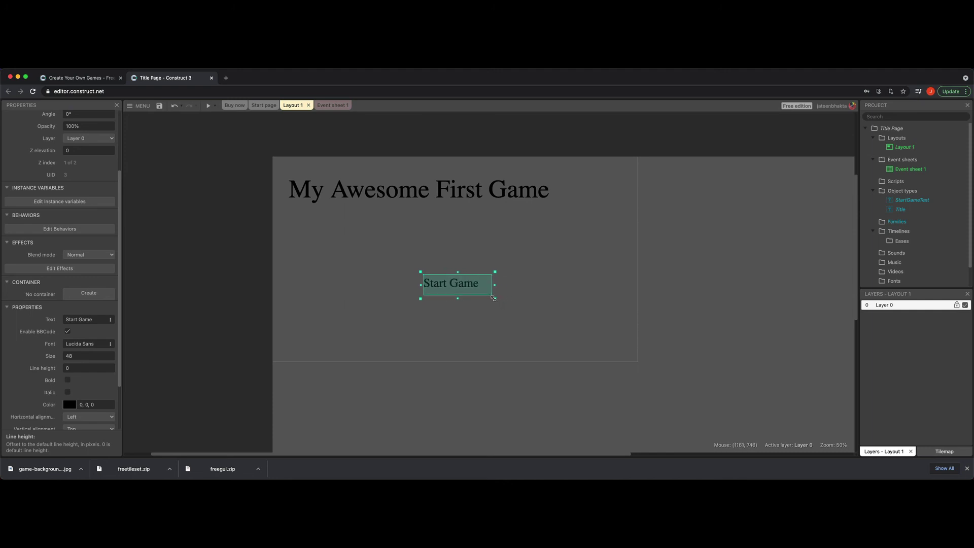
pyautogui.click(537, 309)
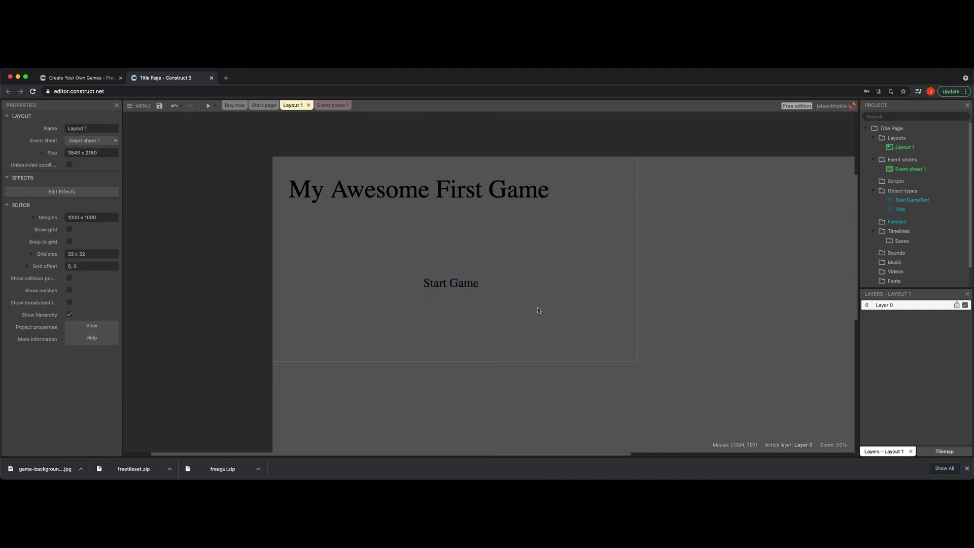